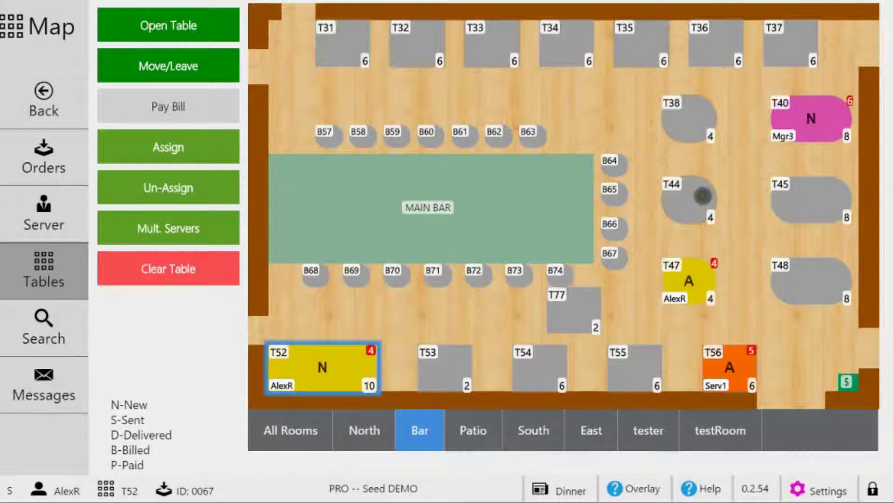
Step: Seat 3 guests at table T44, opening order 0068 with seat 1 selected
click(703, 197)
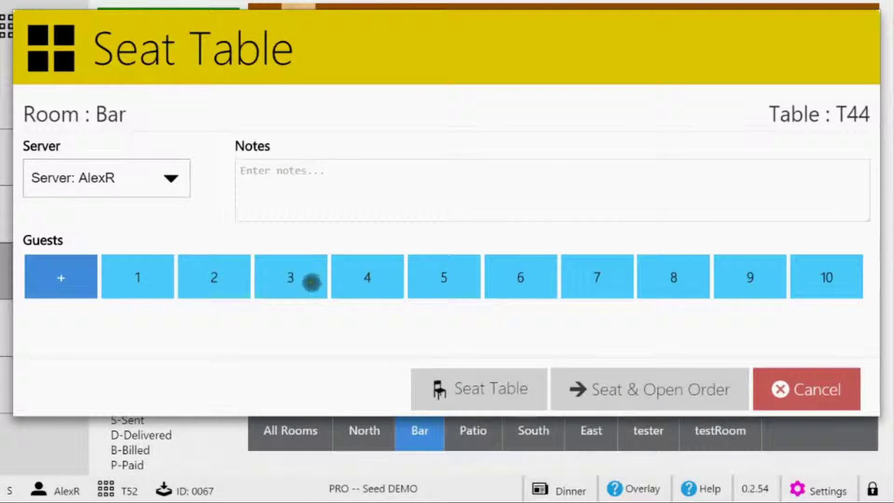
click(312, 282)
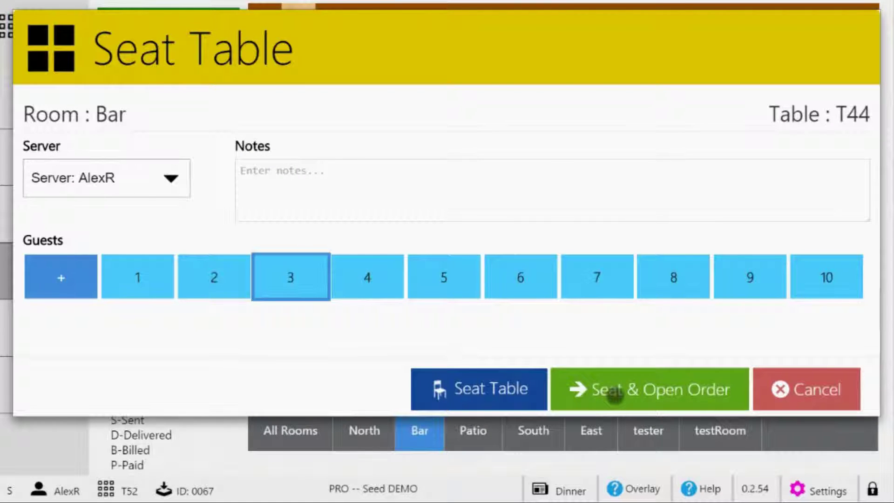
click(615, 393)
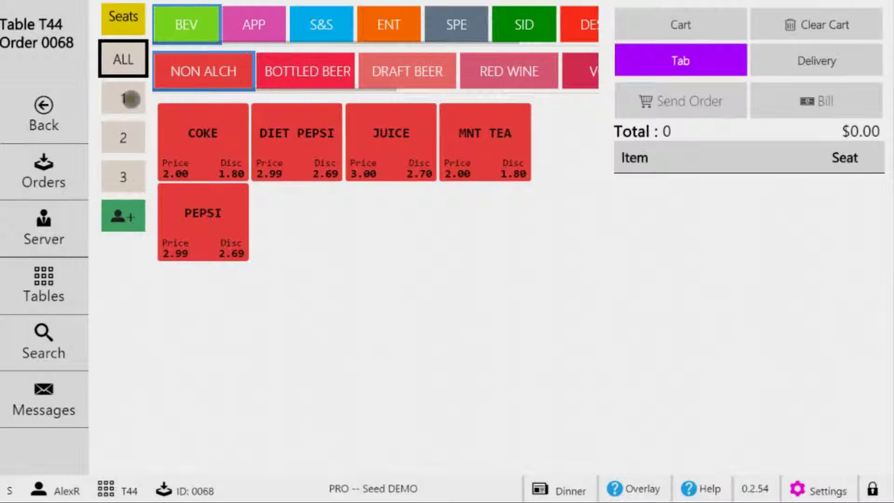
Step: For seat 1, browse the wine and beer tabs, then add a Fat Tire draft ($6.50)
click(130, 99)
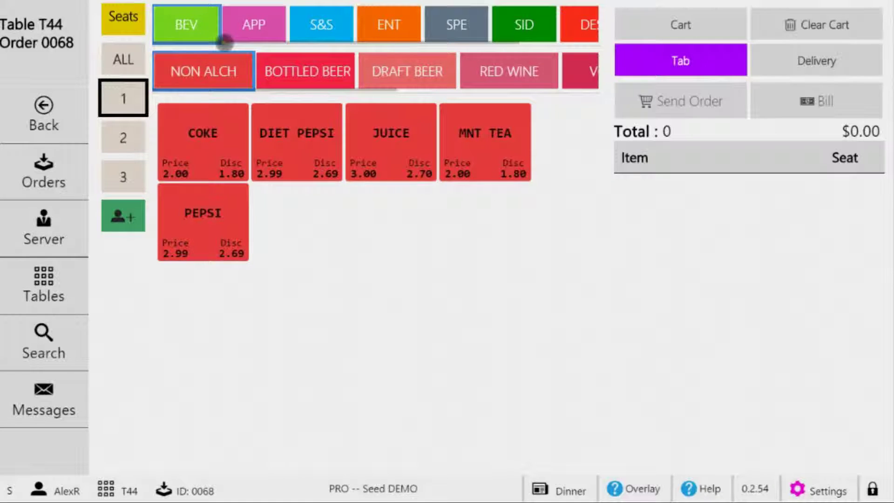
click(520, 71)
mouse_move(541, 77)
mouse_down()
mouse_move(387, 84)
mouse_move(552, 76)
mouse_up()
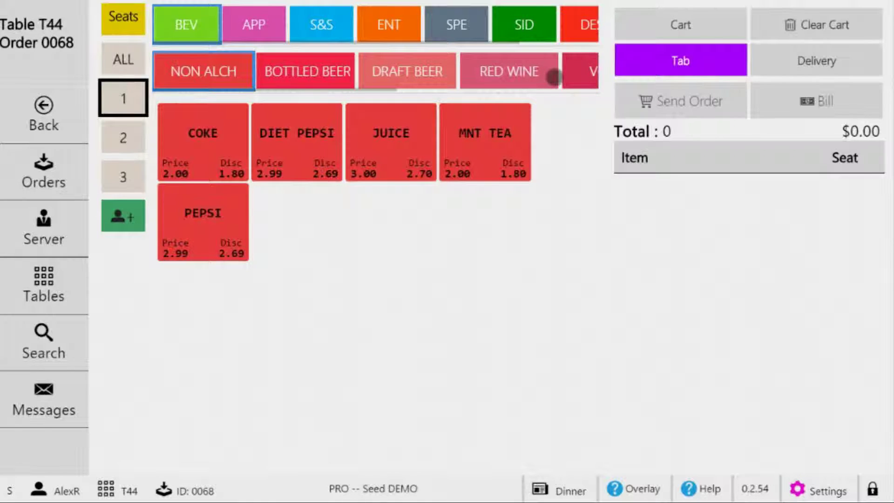
click(514, 72)
click(408, 72)
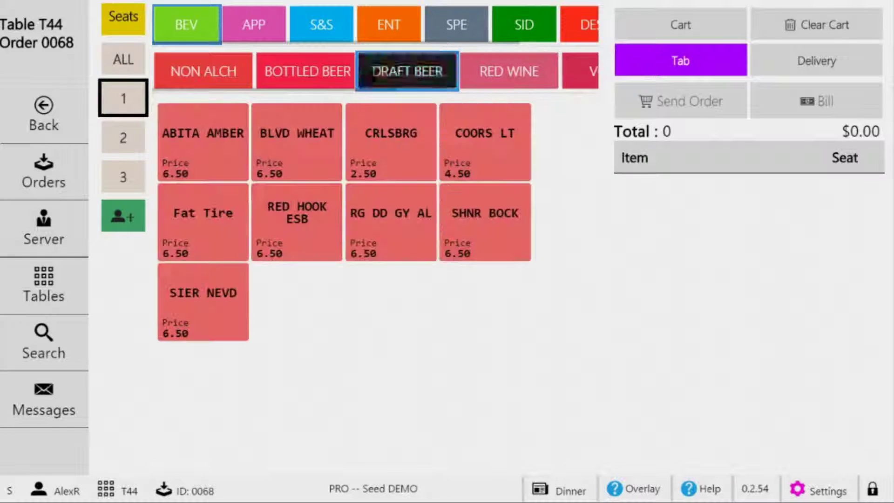
click(326, 73)
click(238, 72)
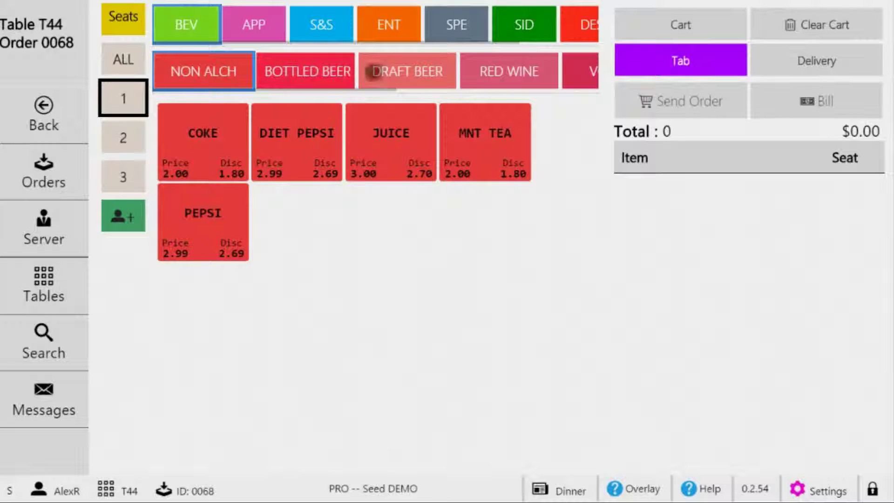
click(418, 70)
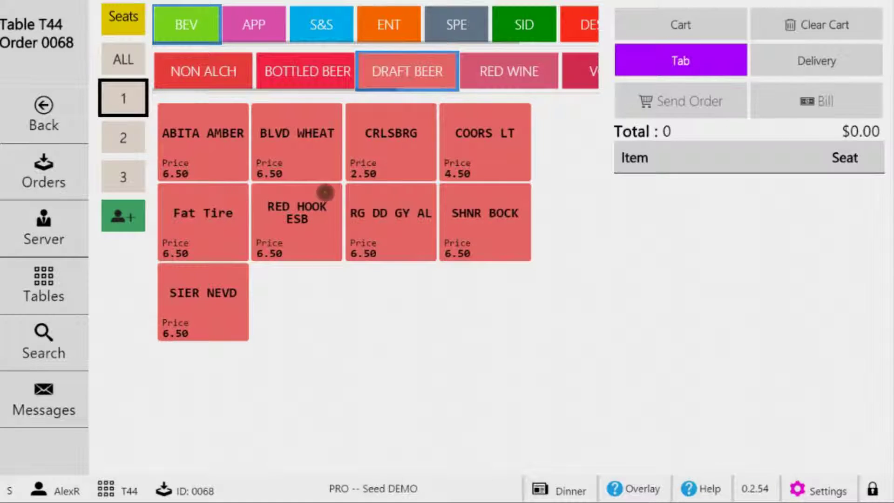
click(224, 214)
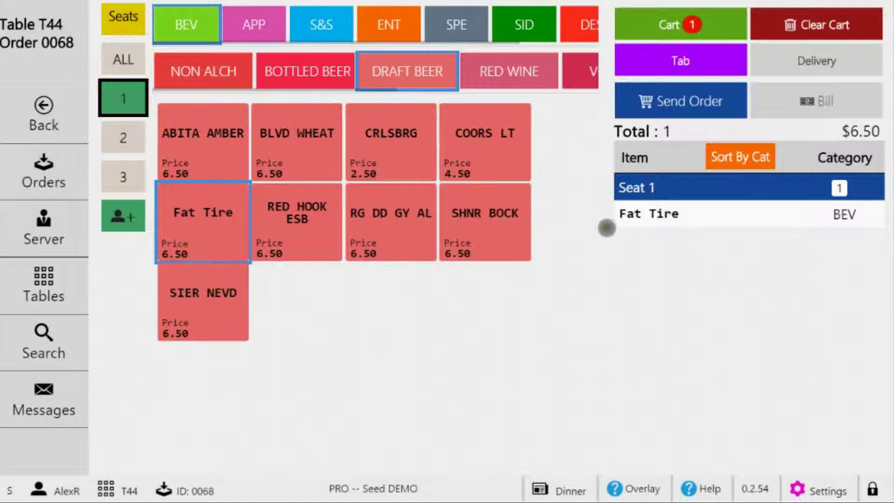
Step: View the Fat Tire detail page from its cart-line options and return to the order
click(684, 214)
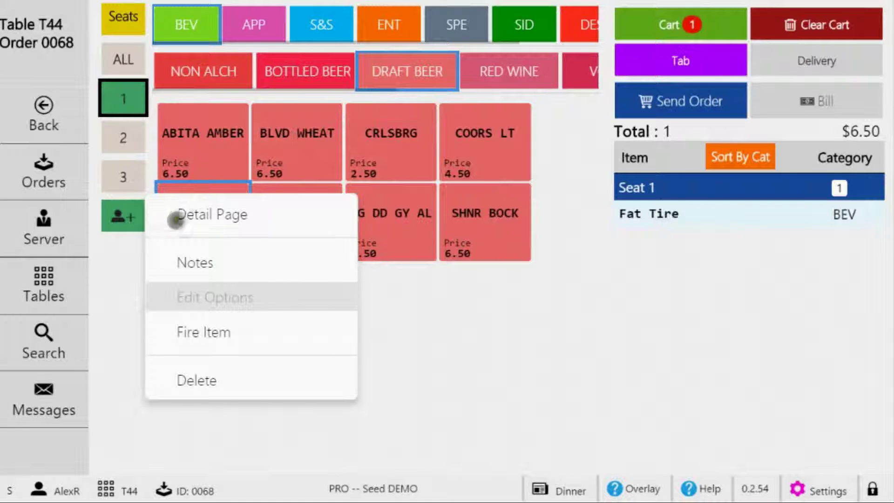
click(232, 212)
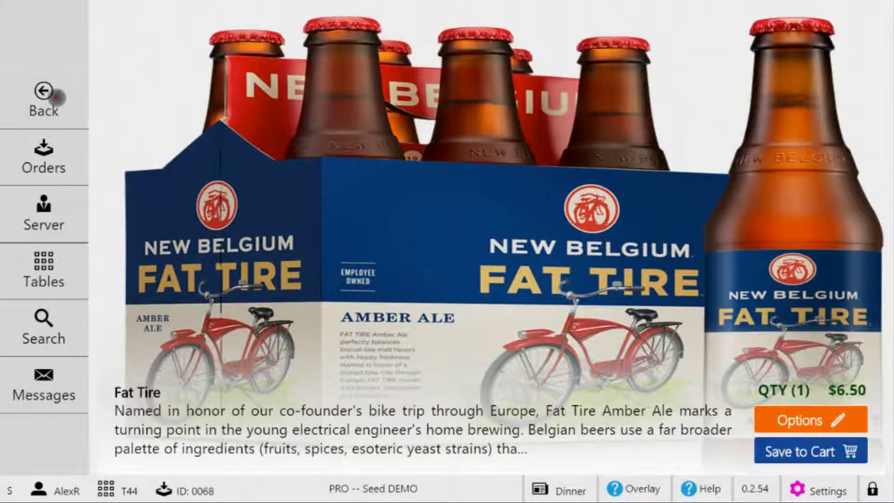
click(44, 99)
Step: Open a note for the Fat Tire, cancel it without adding text, and reopen its options
right_click(671, 214)
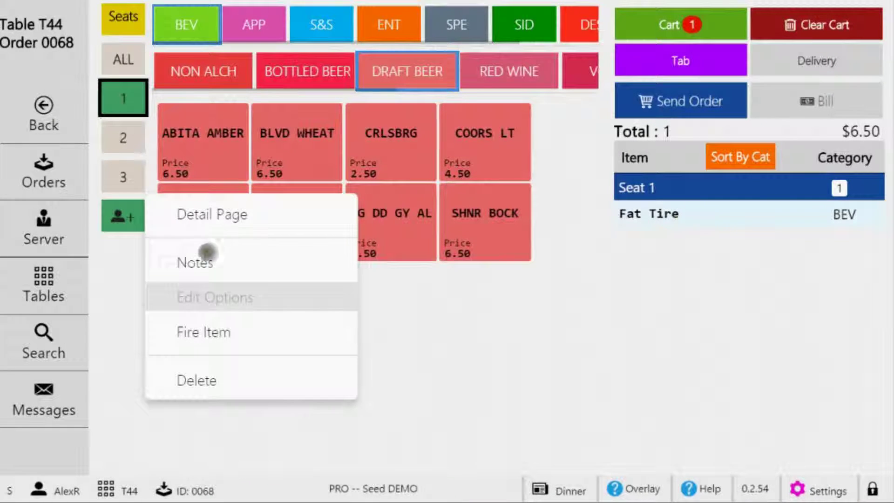
click(248, 267)
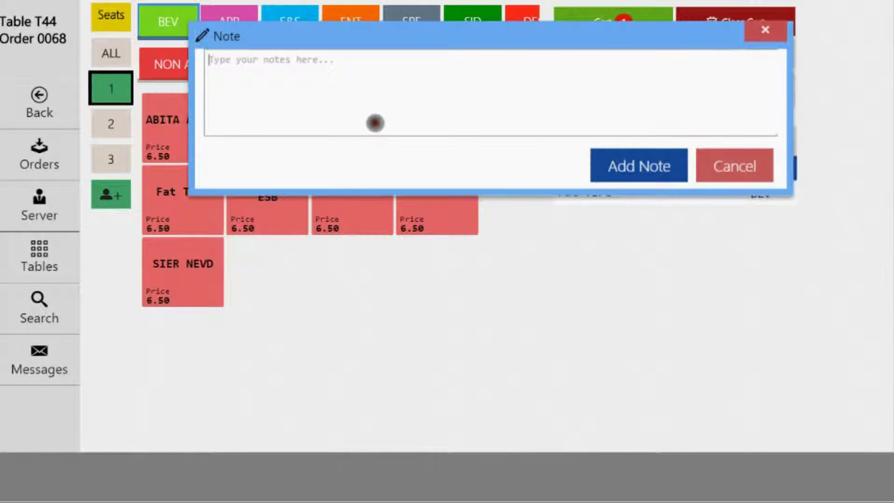
click(744, 164)
right_click(760, 214)
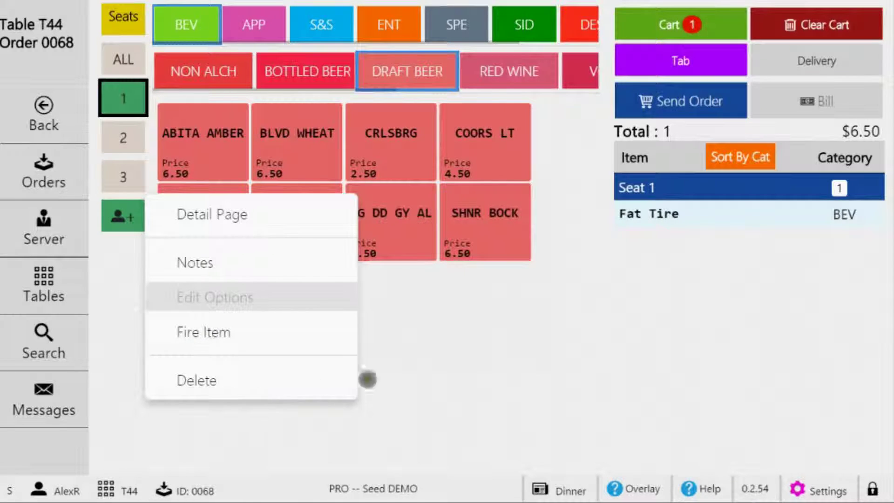
Step: Remove the Fat Tire from seat 1's cart, then re-add it along with a Red Hook ESB
click(491, 347)
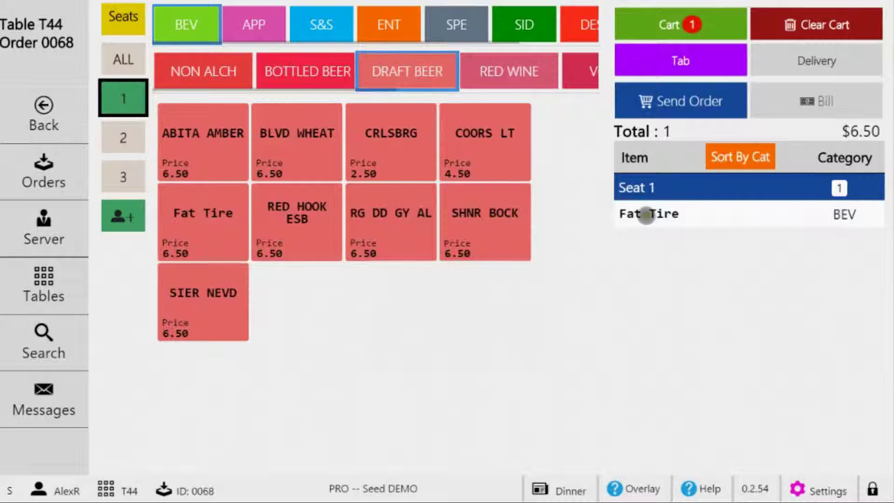
drag(646, 214, 771, 213)
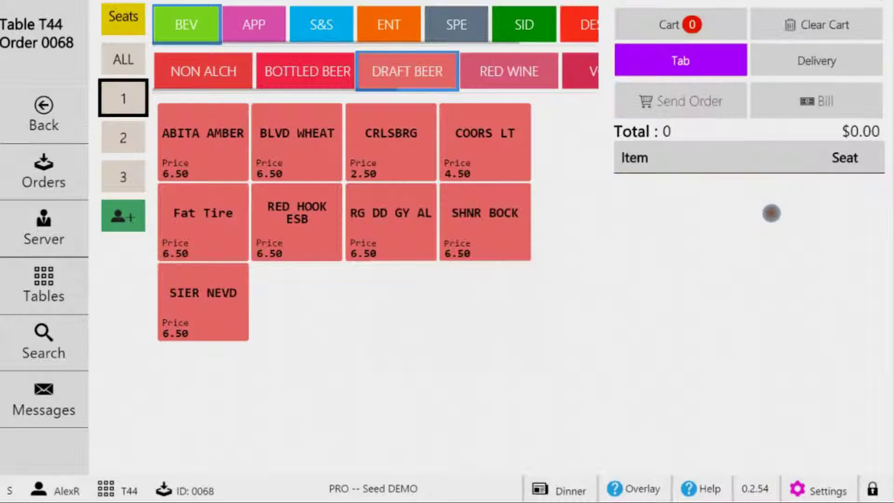
click(203, 216)
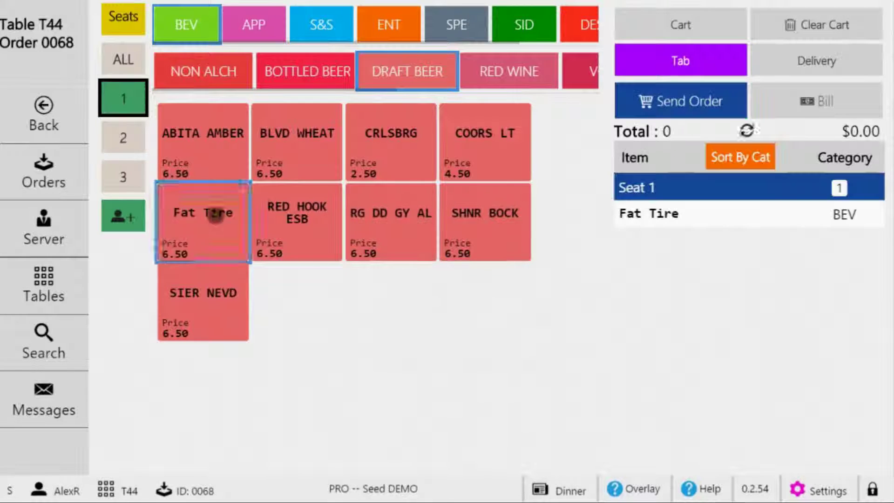
click(283, 206)
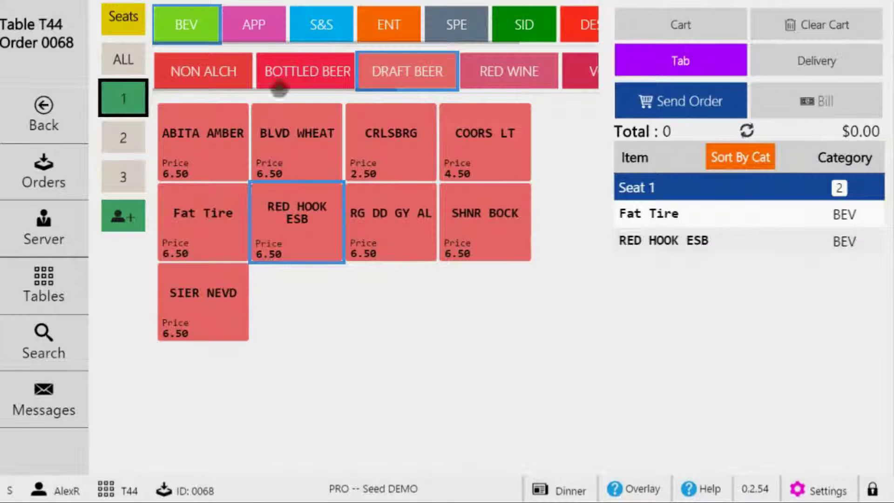
Step: Add a cheeseburger to seat 1 ($24.15 total) and toggle Sort By Category on and off
click(389, 24)
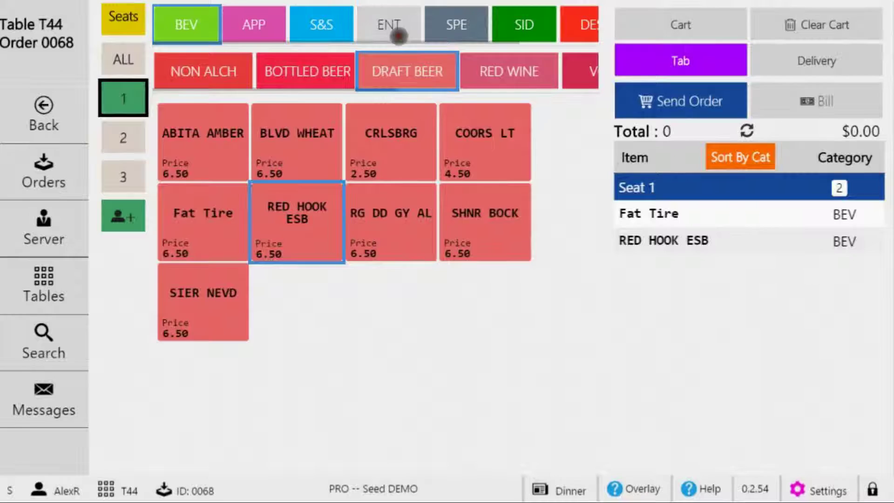
click(280, 134)
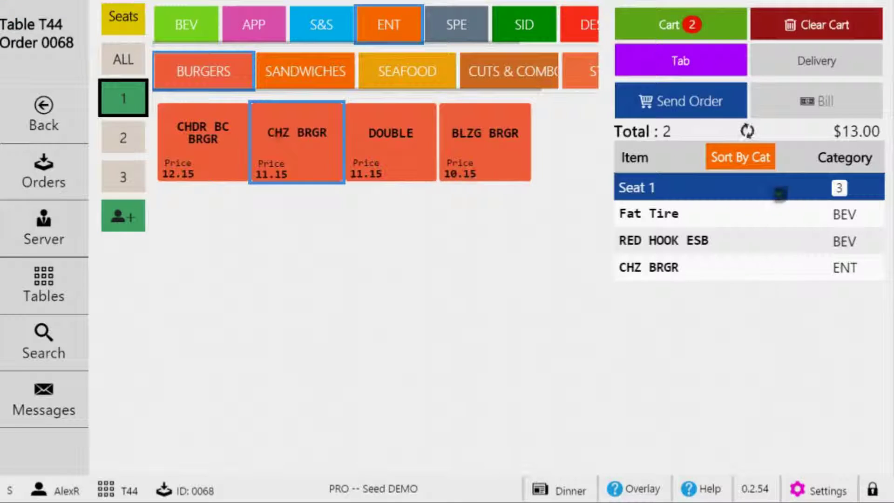
click(742, 157)
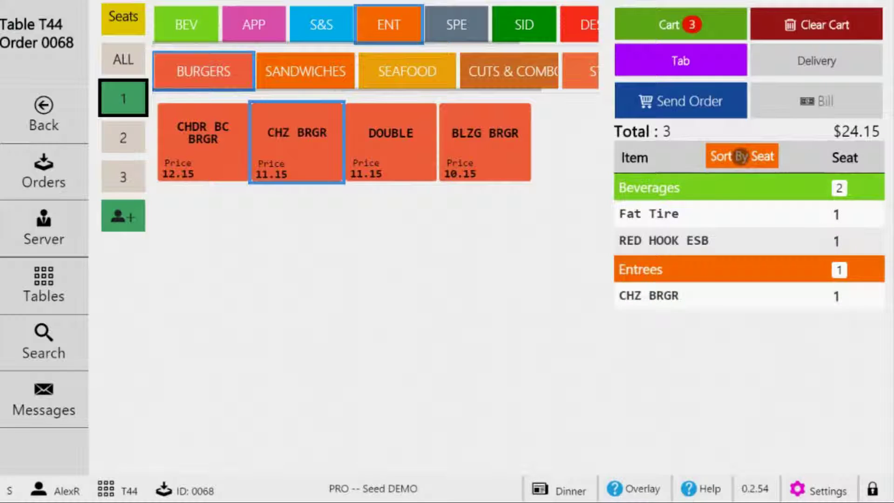
click(741, 156)
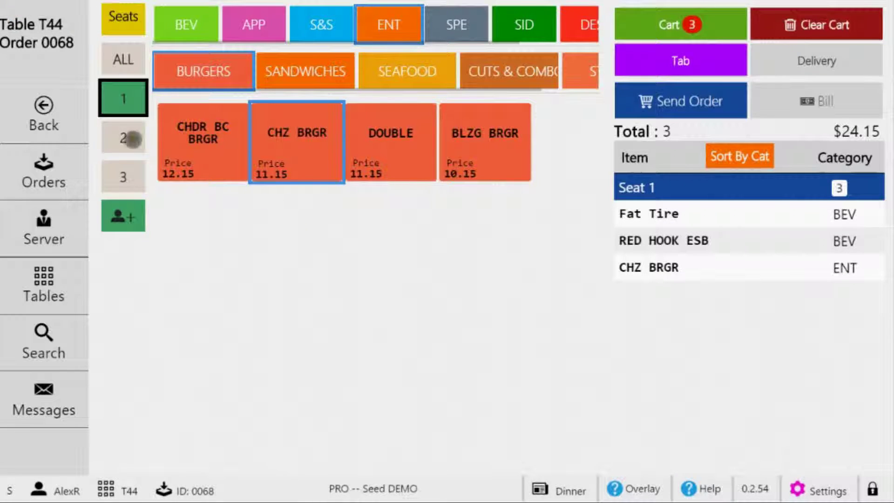
Step: Select seat 2 and open the Surf and Turf detail page from Cuts and Combos
click(131, 138)
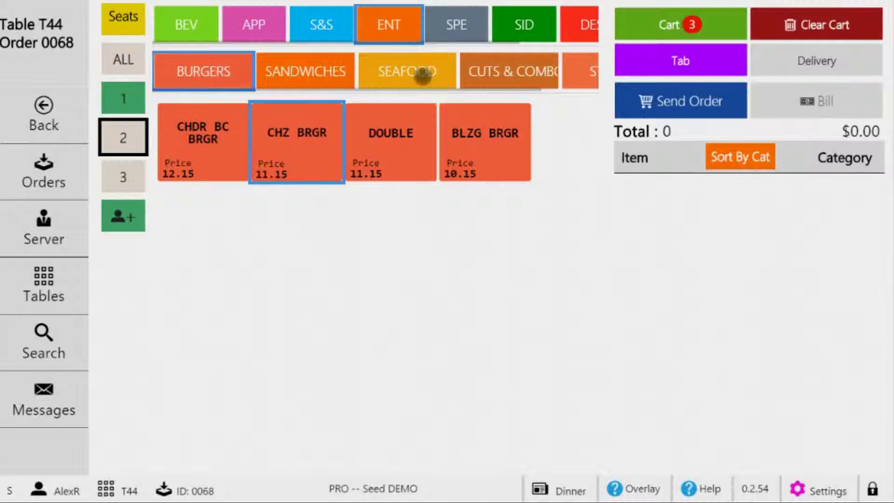
click(490, 71)
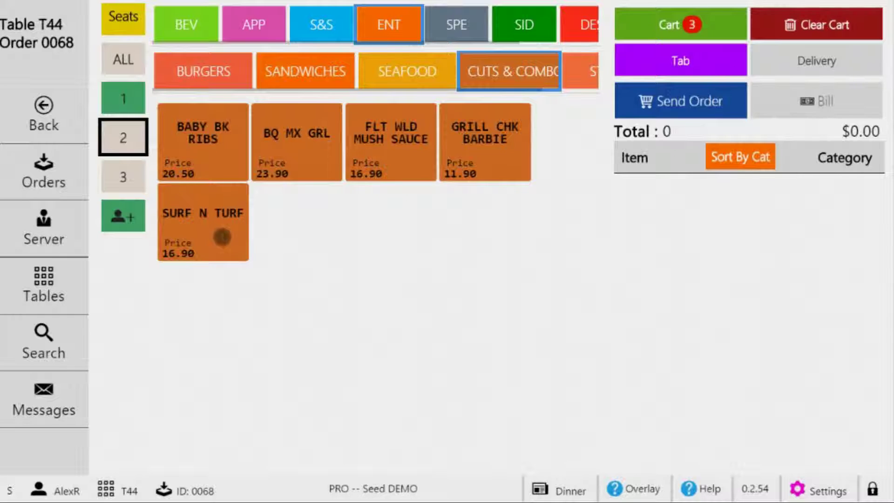
click(223, 238)
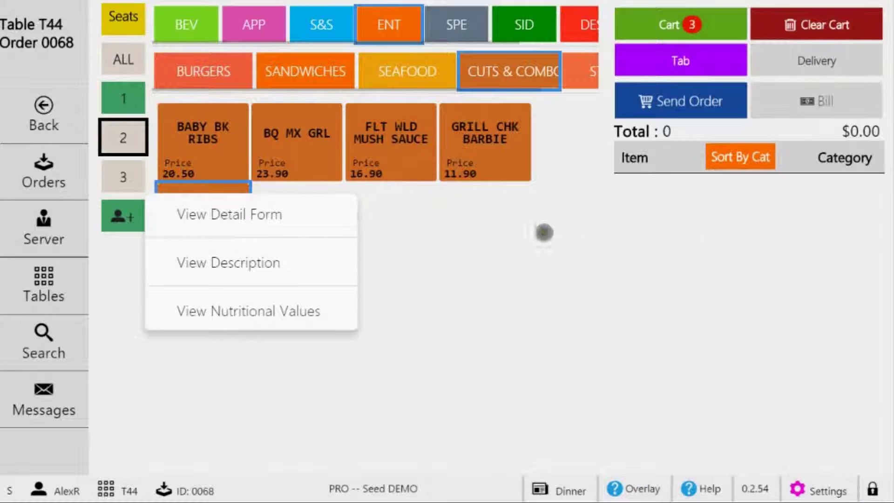
click(254, 213)
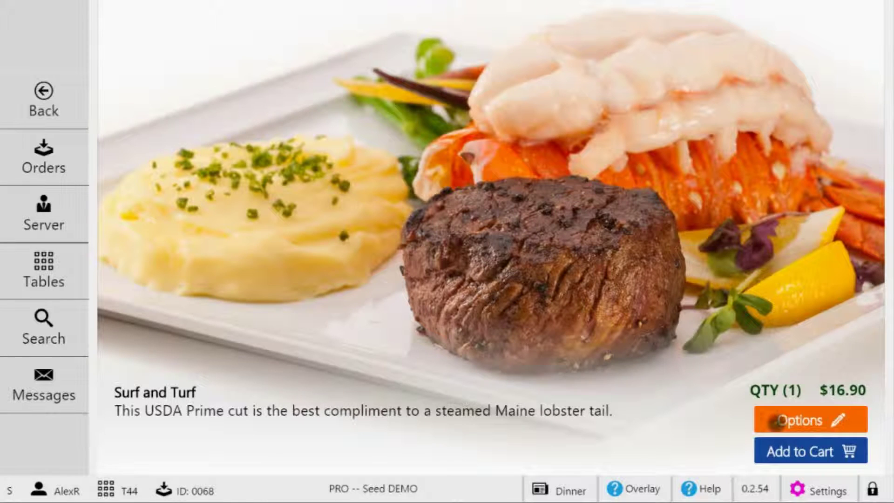
Step: Give the Surf and Turf Fries and Medium Rare, and save it to the cart ($16.90)
click(797, 423)
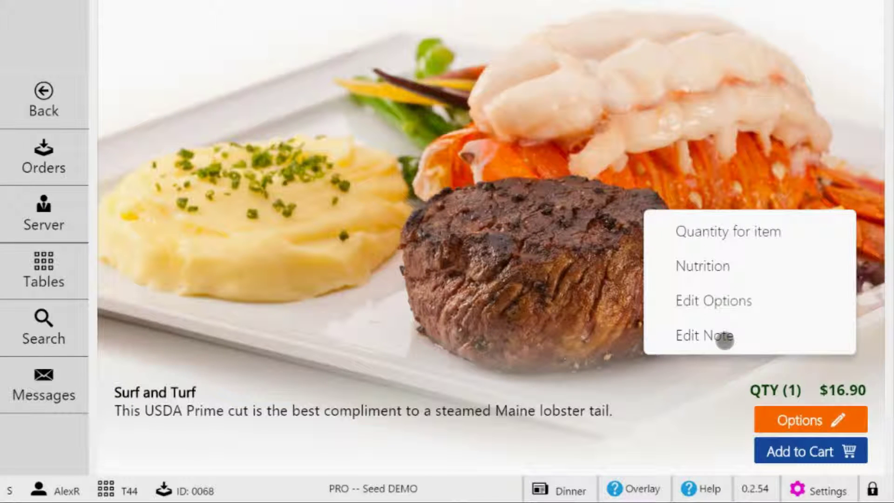
click(730, 402)
click(772, 451)
click(773, 452)
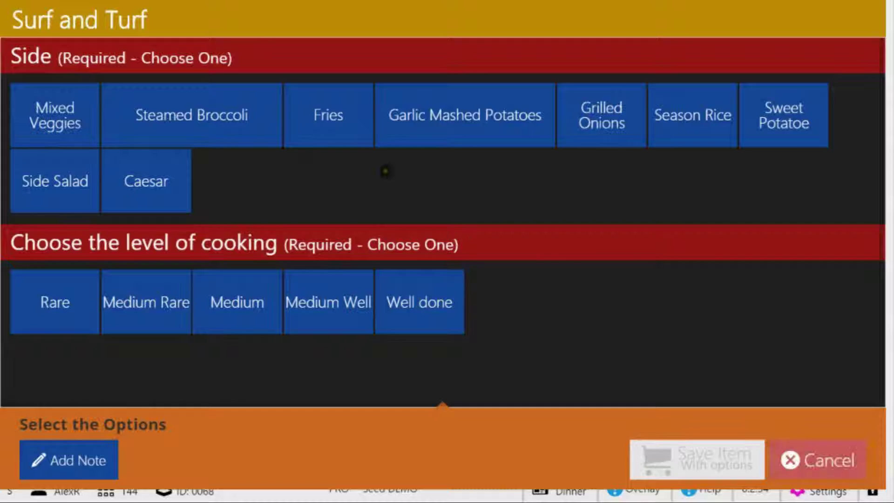
click(329, 117)
click(171, 304)
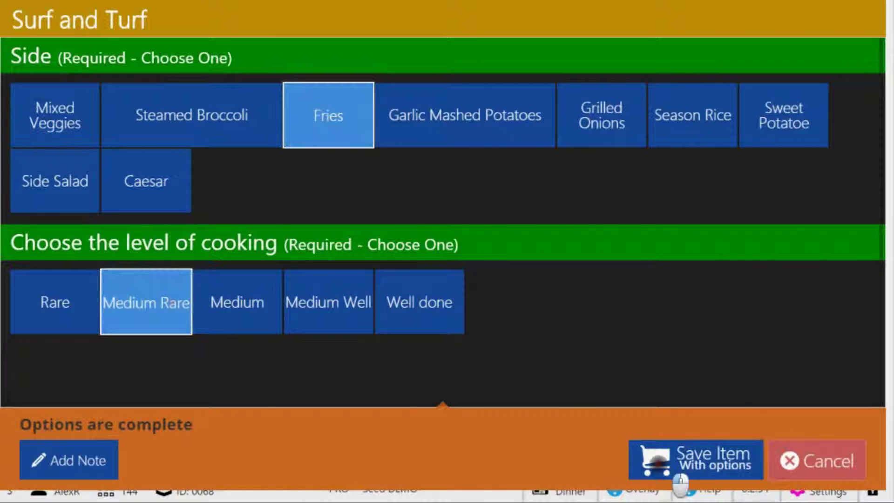
click(695, 459)
click(790, 451)
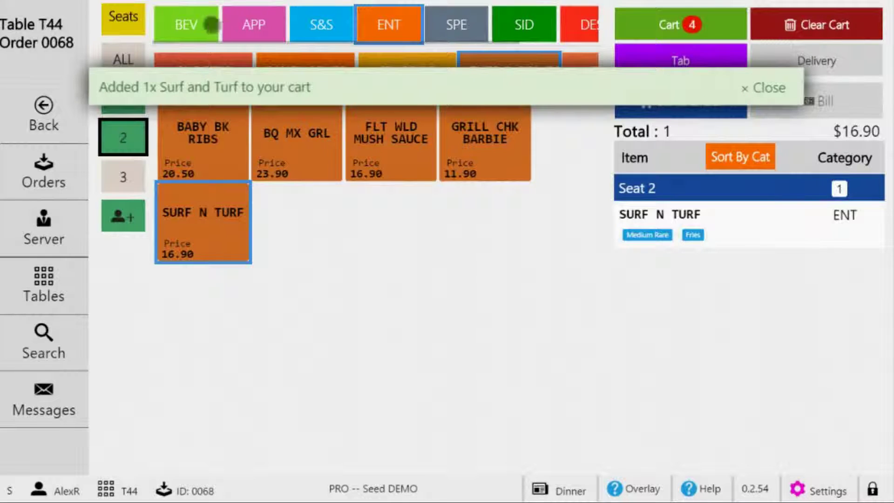
Step: Add a Bud Light and a Sam Adams bottled beer to seat 2
click(199, 25)
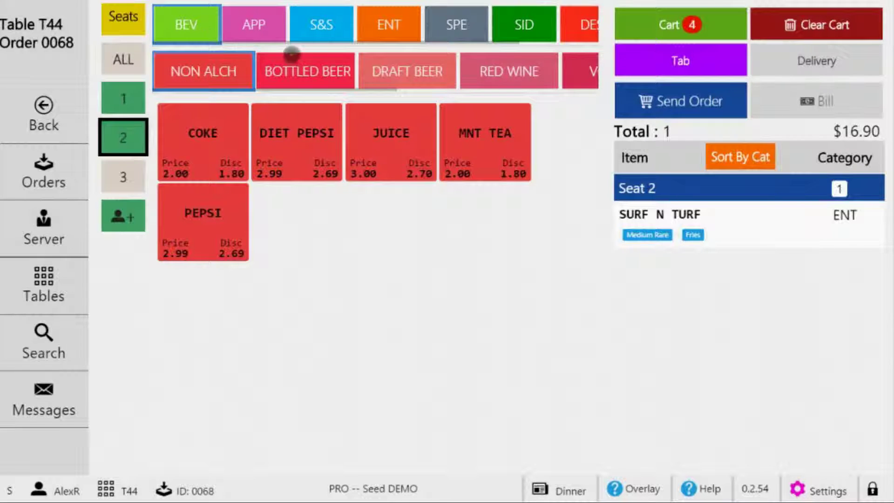
click(308, 71)
click(392, 147)
click(391, 224)
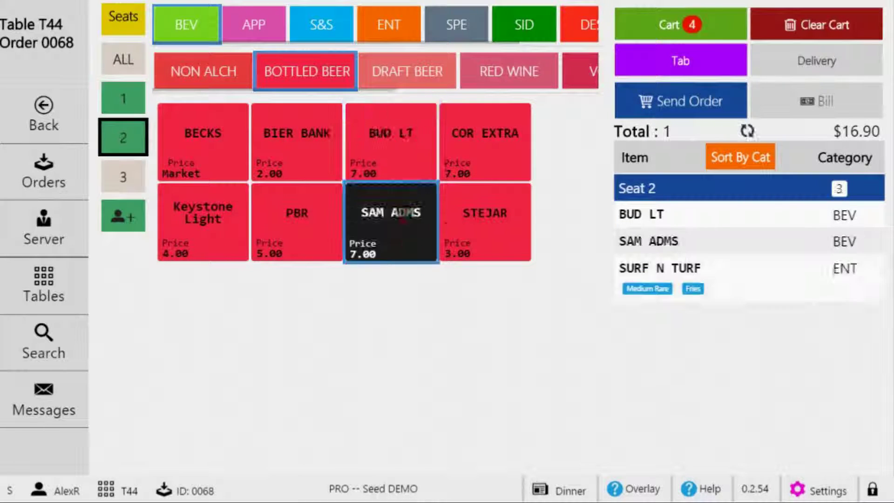
Step: Add a Caesar Salad with Grilled Chicken to seat 2's order
click(321, 25)
click(210, 162)
click(262, 129)
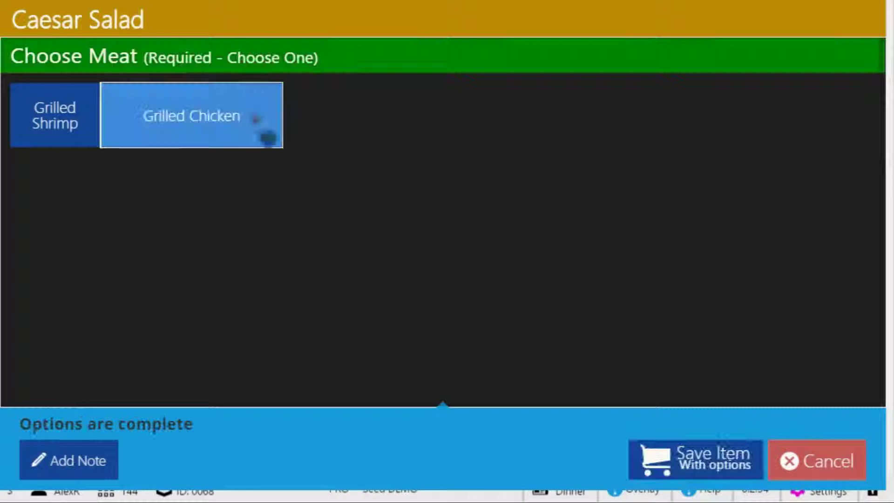
click(740, 465)
Step: Give seat 3 Junior Ribs and Mac and Cheese from the kids menu, then view its items
click(123, 177)
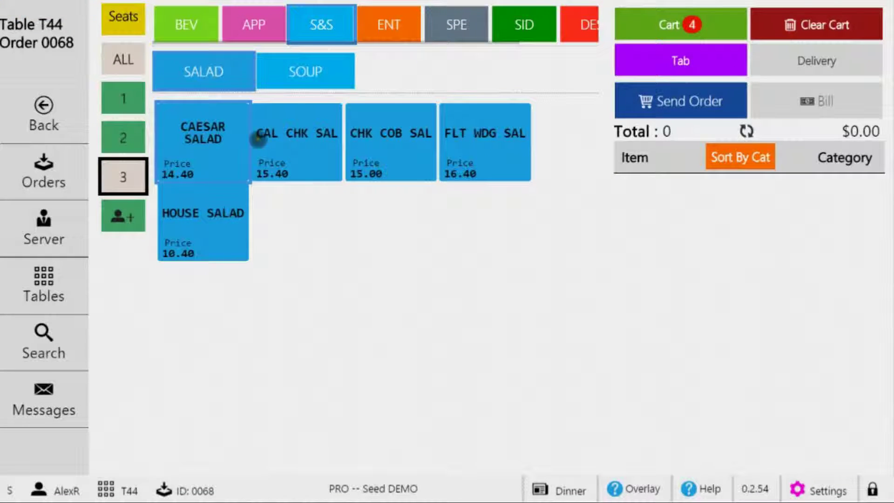
drag(567, 21, 448, 28)
click(541, 26)
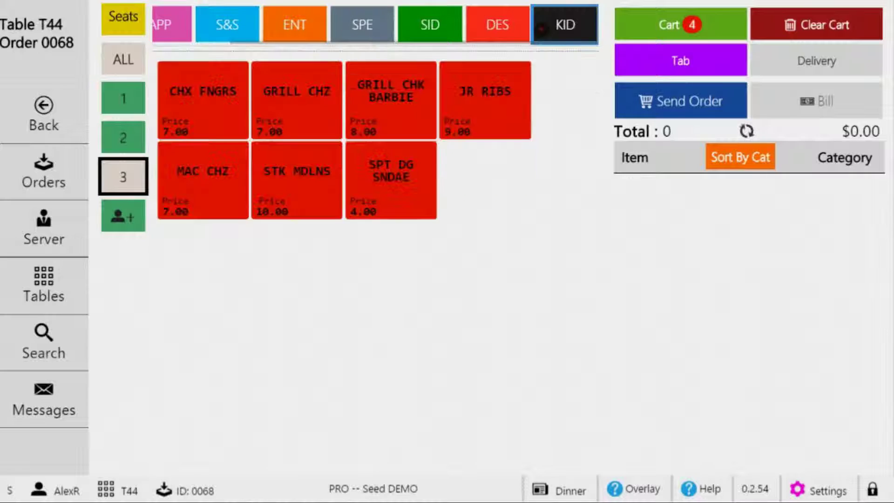
click(484, 100)
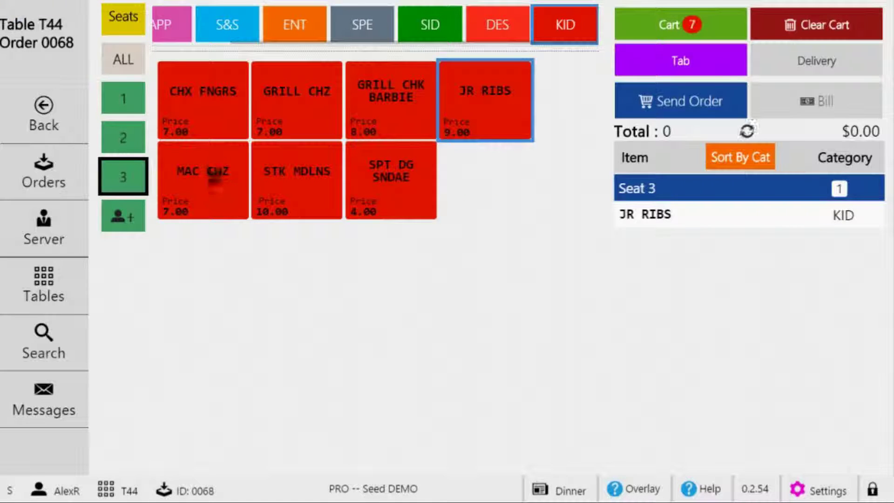
click(215, 180)
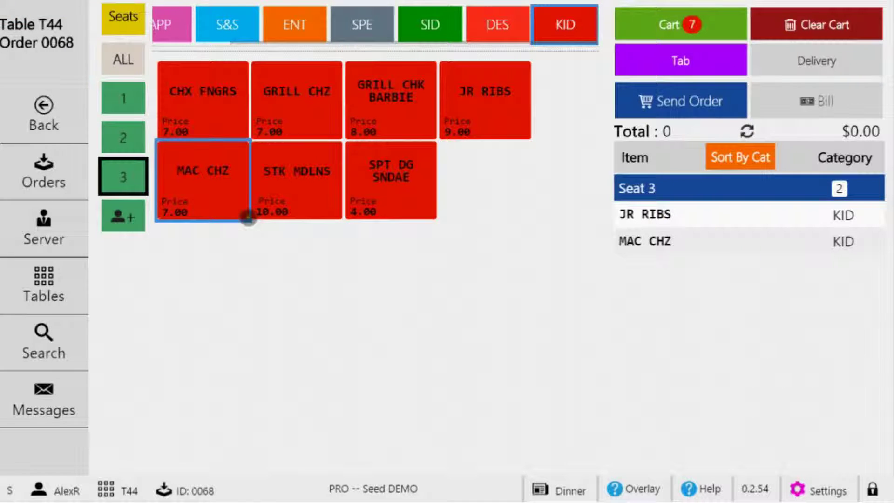
click(123, 175)
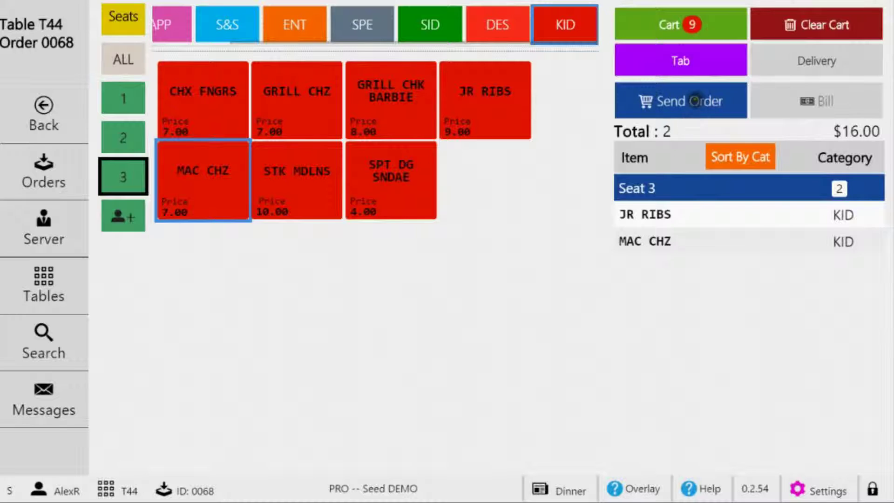
Step: Send seat 3's kids items, then review seats 2, 1 and all: seven items, $69.45
click(682, 101)
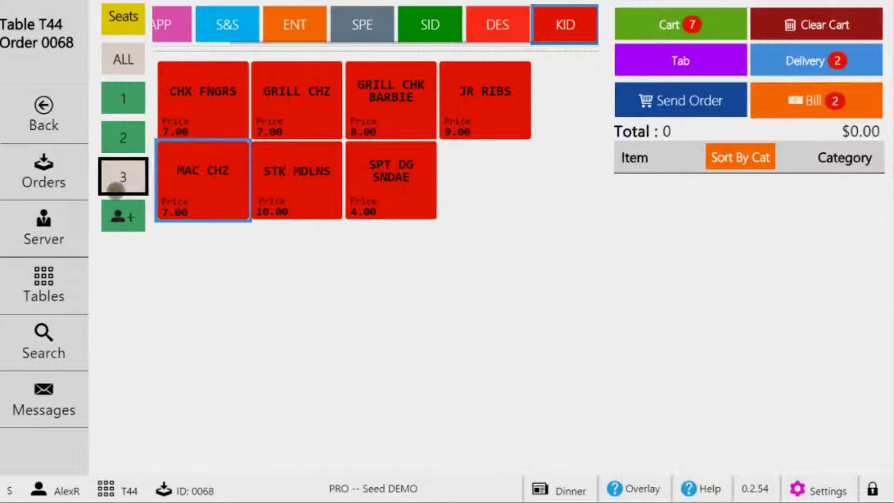
click(124, 138)
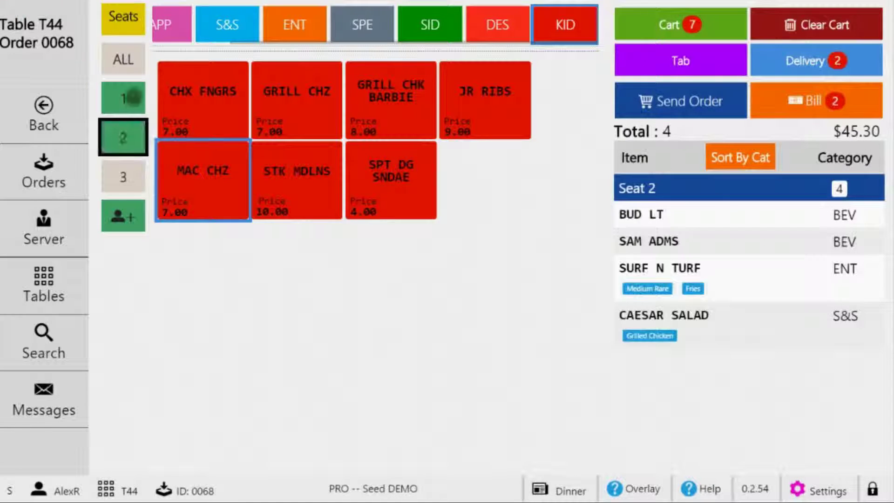
click(123, 98)
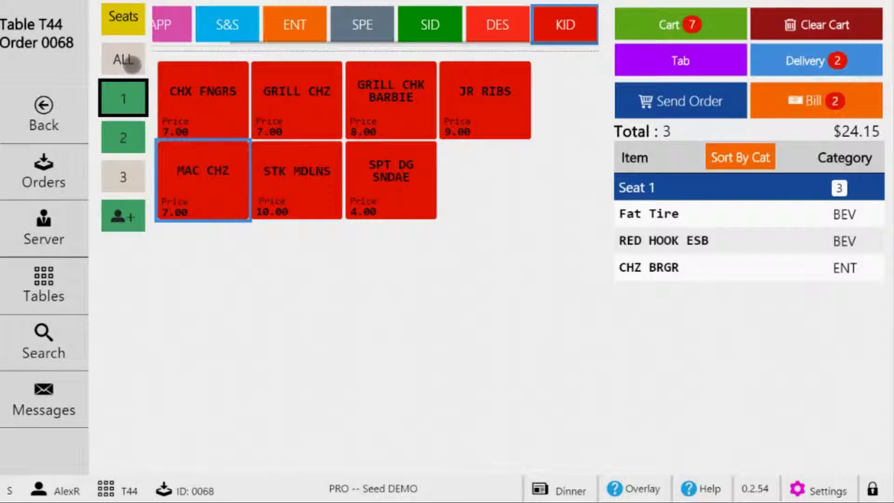
click(123, 60)
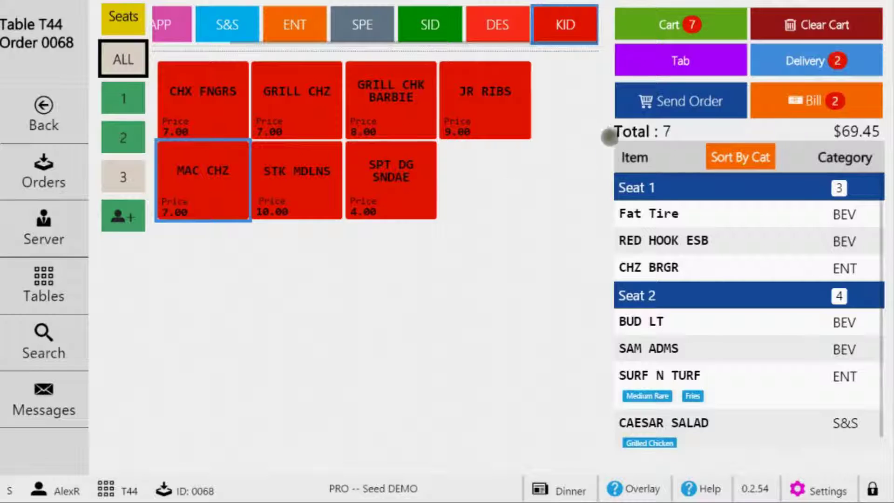
click(681, 24)
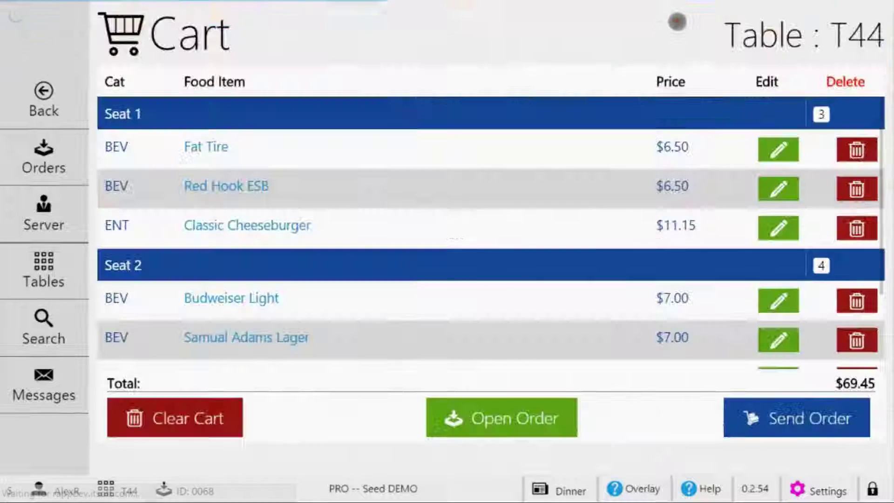
scroll(442, 193, down, 2)
scroll(442, 193, down, 2)
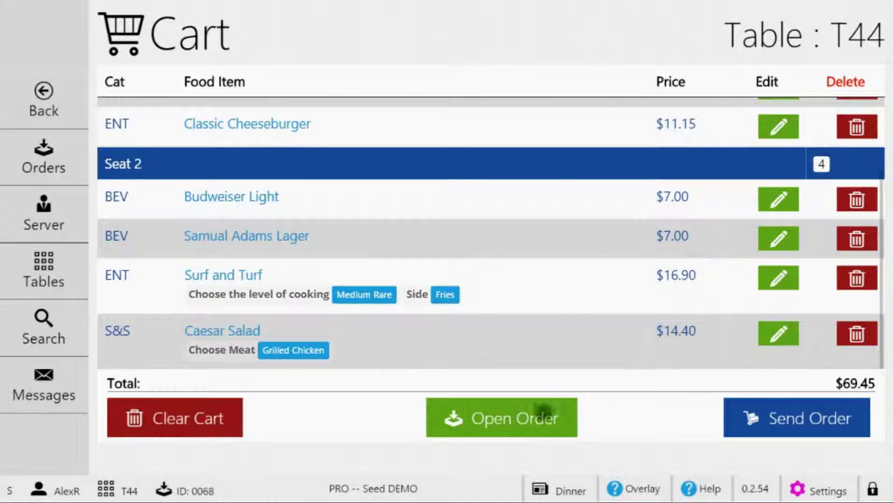
click(511, 423)
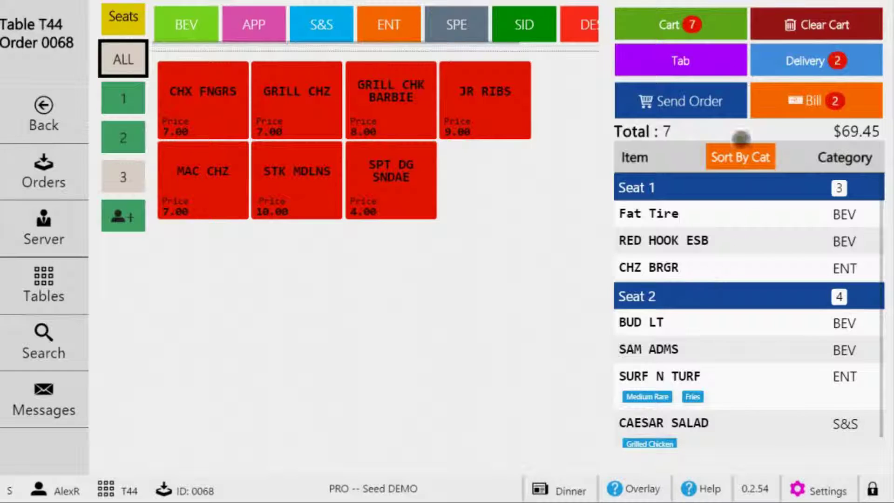
Step: Select ALL seats and send table T44's seven-item, $69.45 order to the kitchen
click(119, 59)
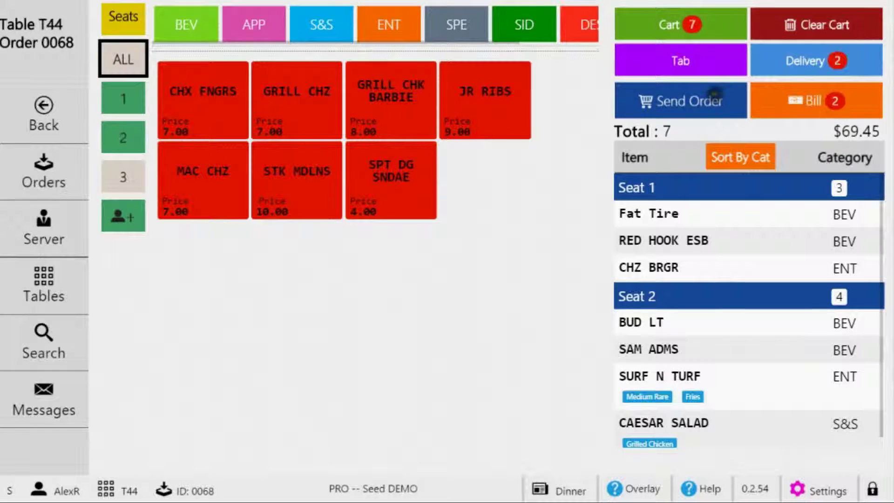
click(698, 100)
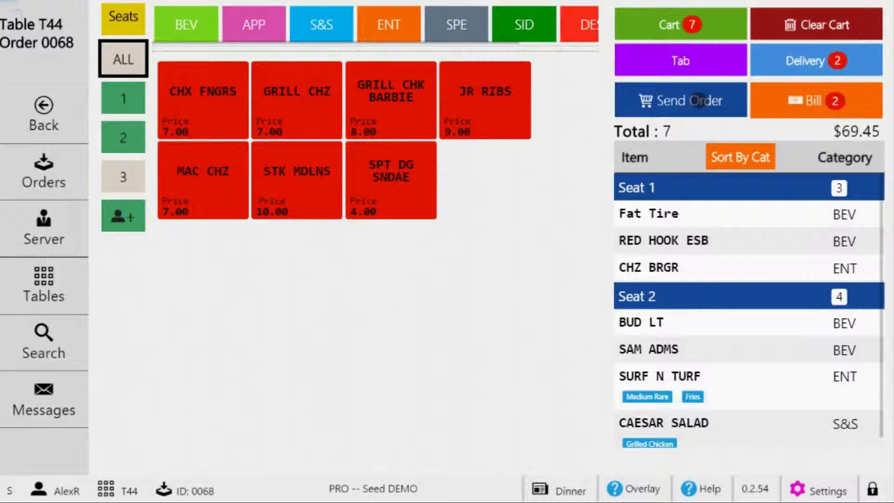